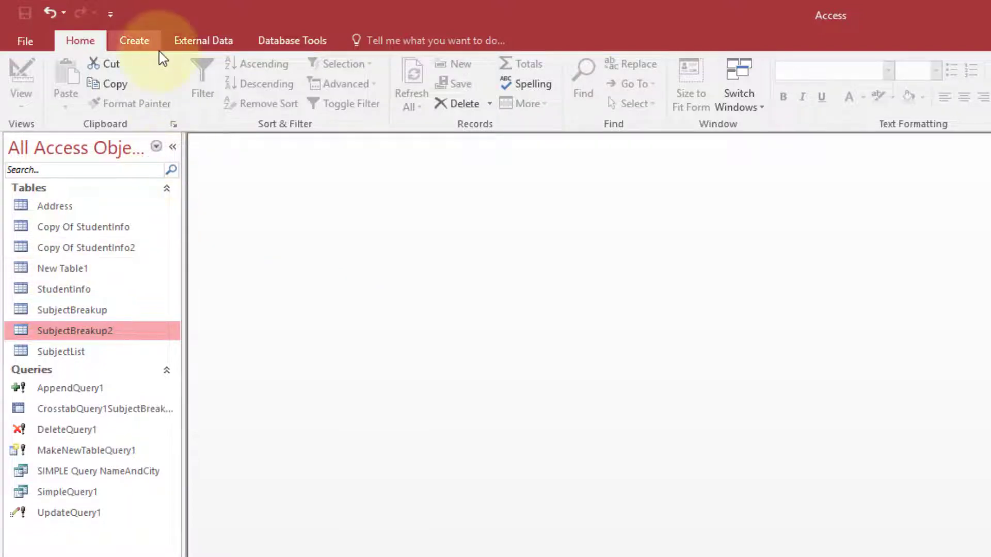
# Create a new blank query in Design view and add the SubjectBreakup2 table to it
pyautogui.click(147, 45)
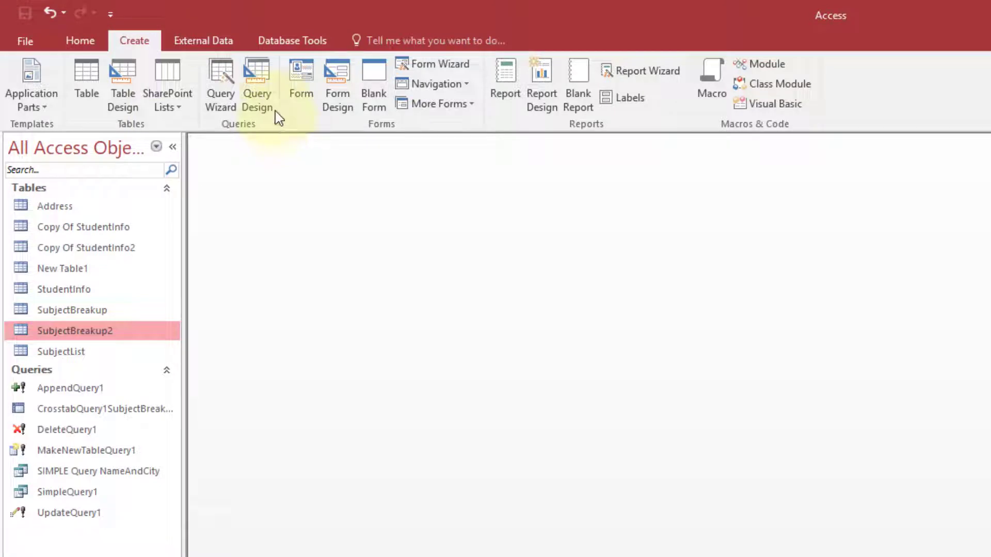
pyautogui.click(258, 82)
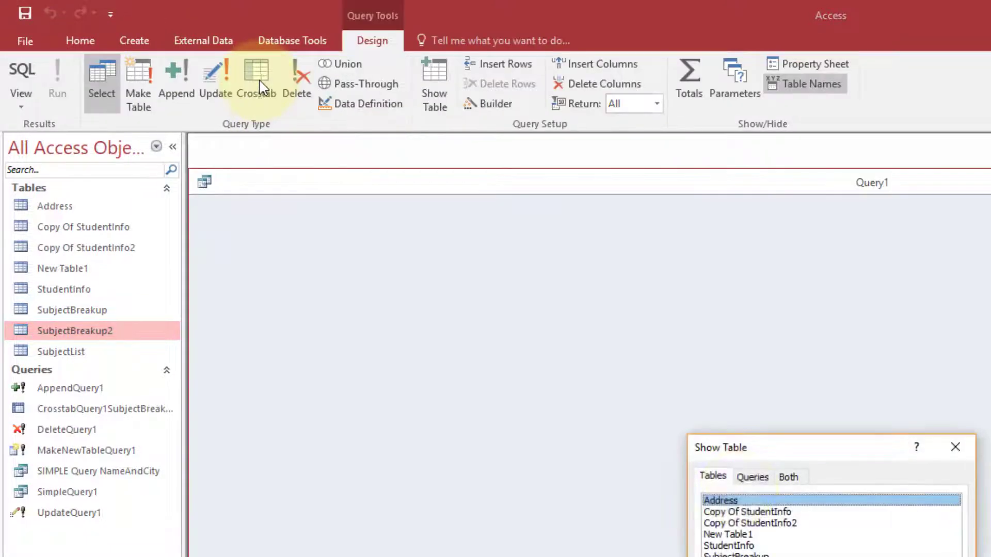
pyautogui.moveTo(853, 449); pyautogui.dragTo(829, 332)
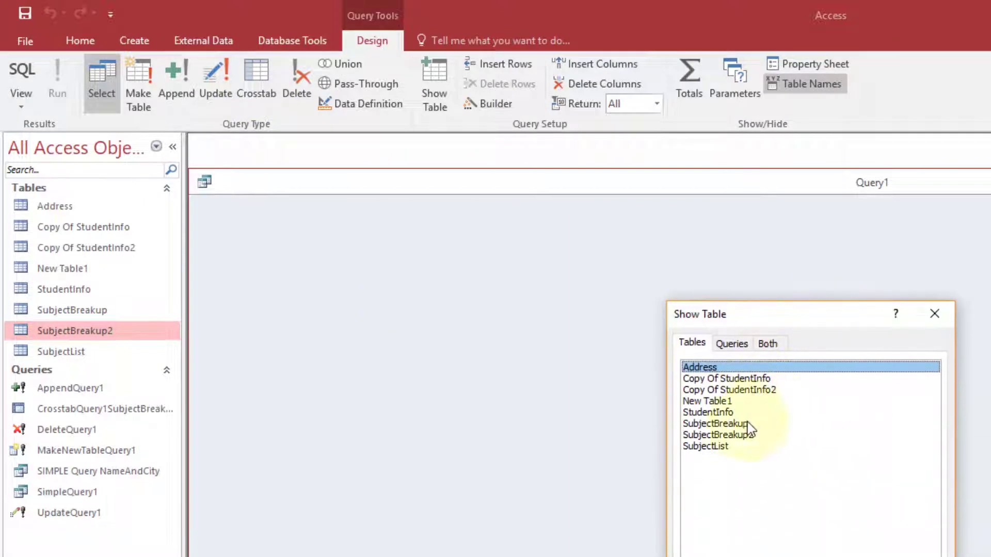
pyautogui.click(738, 435)
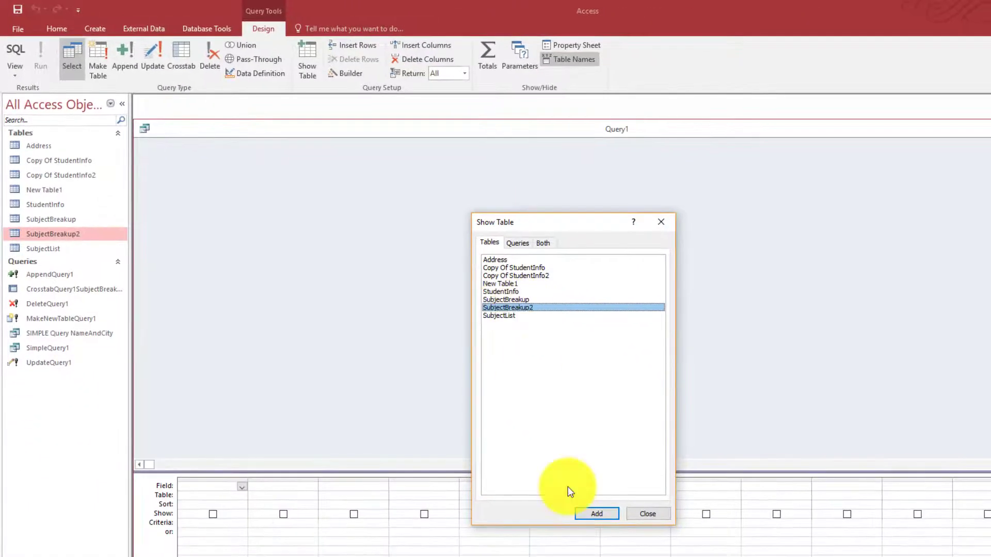
pyautogui.click(589, 515)
pyautogui.click(640, 514)
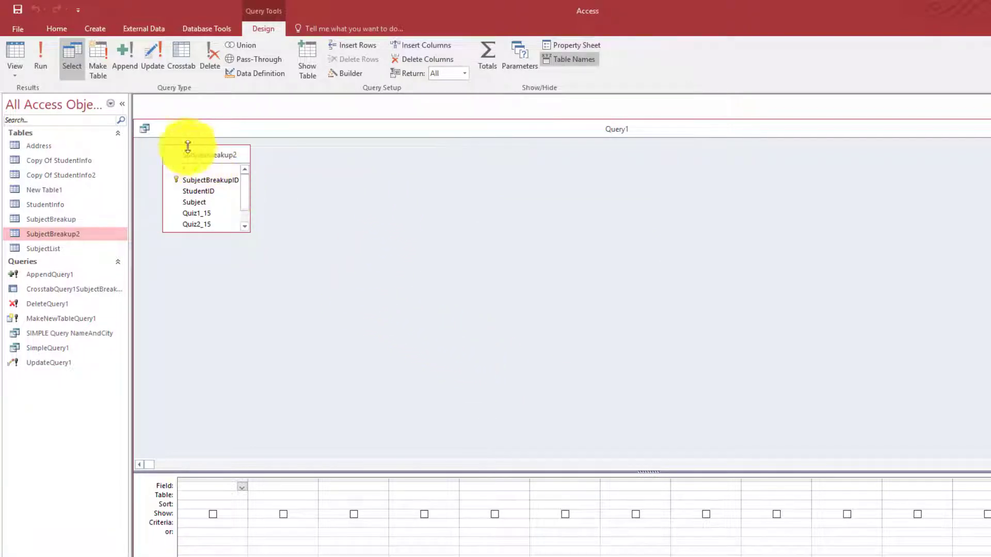
pyautogui.doubleClick(59, 234)
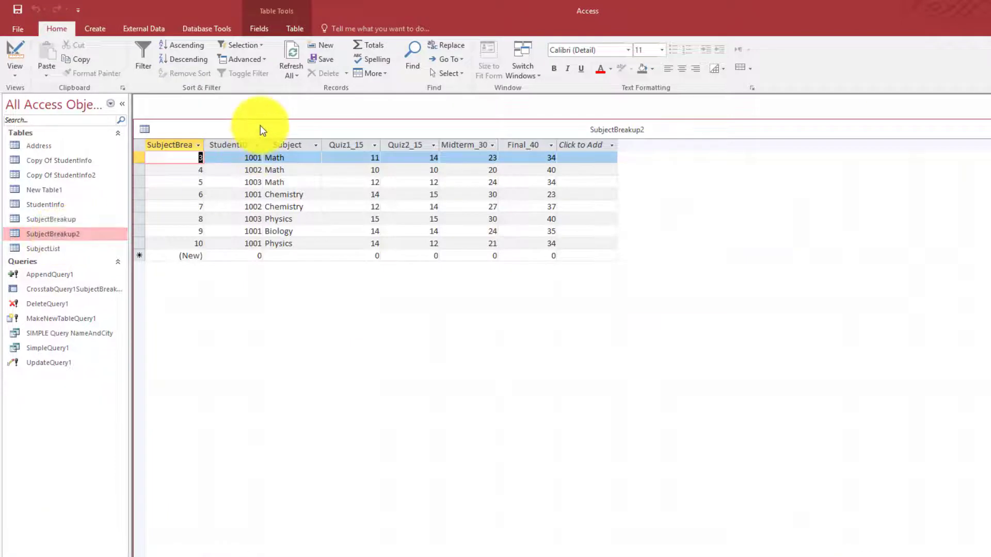
pyautogui.moveTo(330, 133)
pyautogui.mouseDown()
pyautogui.moveTo(354, 130)
pyautogui.moveTo(321, 127)
pyautogui.mouseUp()
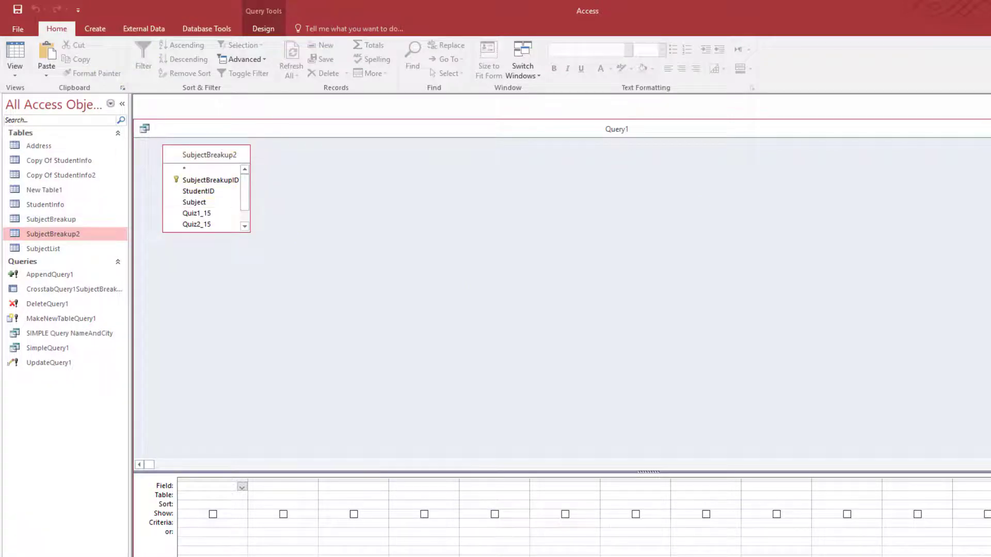
# Close Query1 without saving and start a new design query on SubjectBreakup2
pyautogui.hotkey('ctrl', 'w')
pyautogui.click(590, 356)
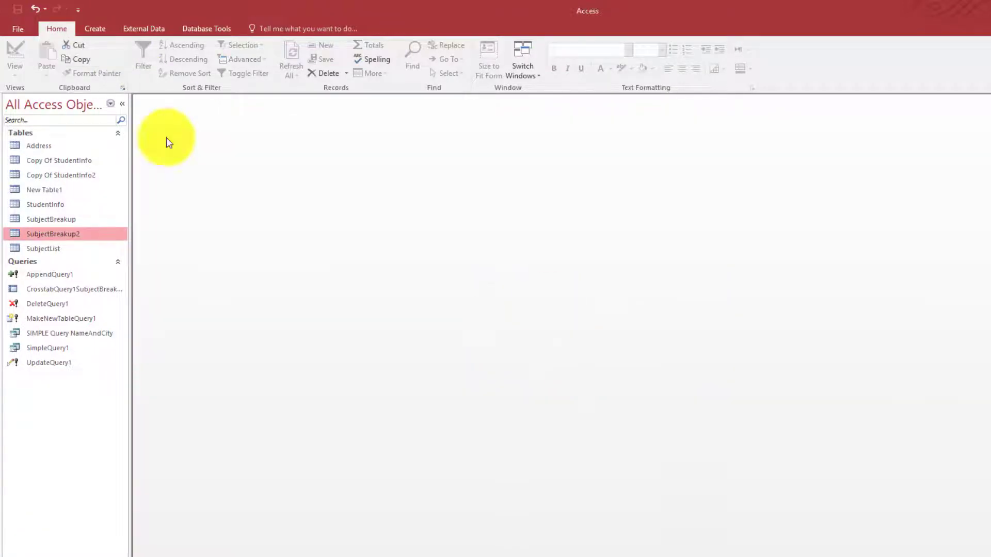
pyautogui.click(98, 29)
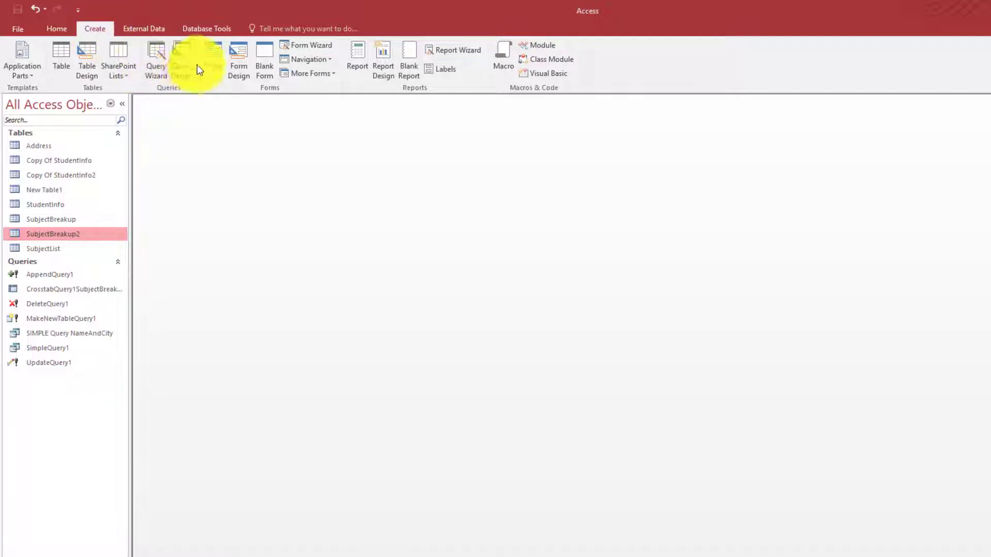
pyautogui.click(184, 62)
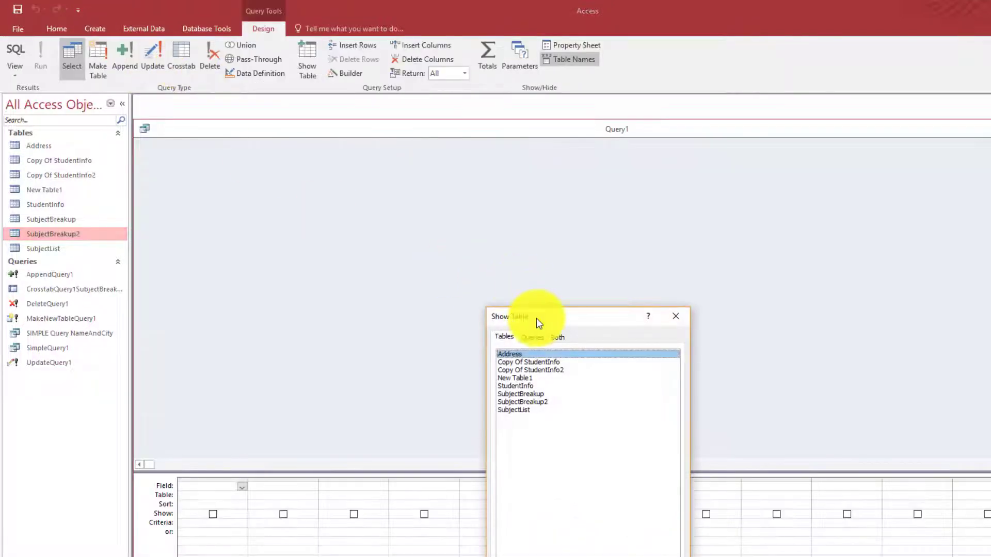
pyautogui.moveTo(542, 310); pyautogui.dragTo(483, 214)
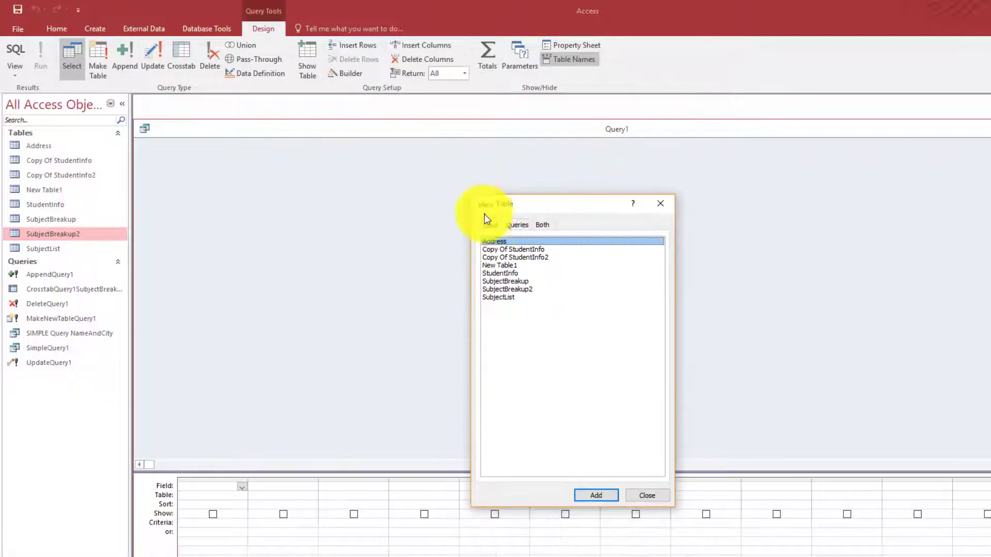
pyautogui.click(501, 290)
pyautogui.click(596, 497)
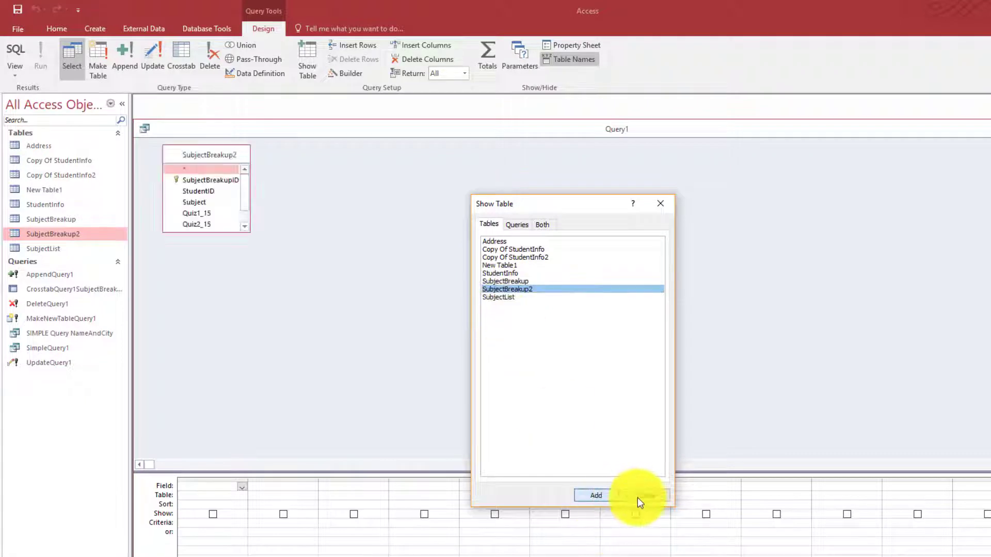
pyautogui.click(648, 497)
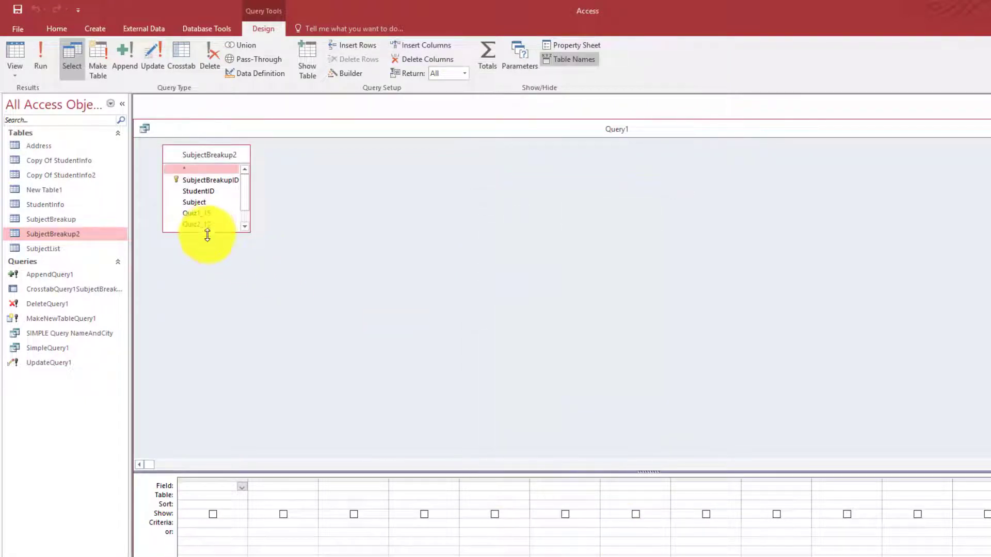
# Enlarge the SubjectBreakup2 field list and the design grid, and convert the query to a crosstab
pyautogui.moveTo(207, 233); pyautogui.dragTo(209, 269)
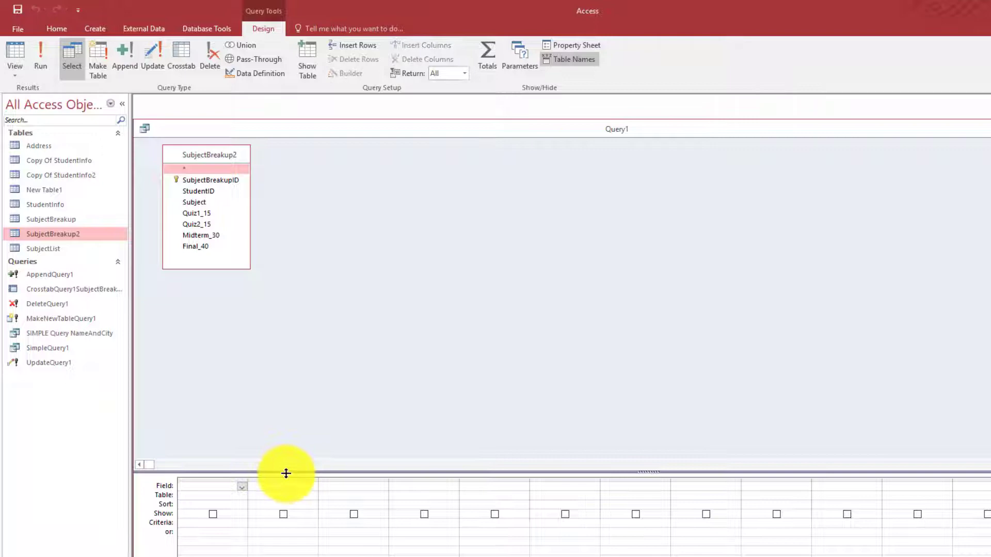
pyautogui.moveTo(286, 474); pyautogui.dragTo(287, 300)
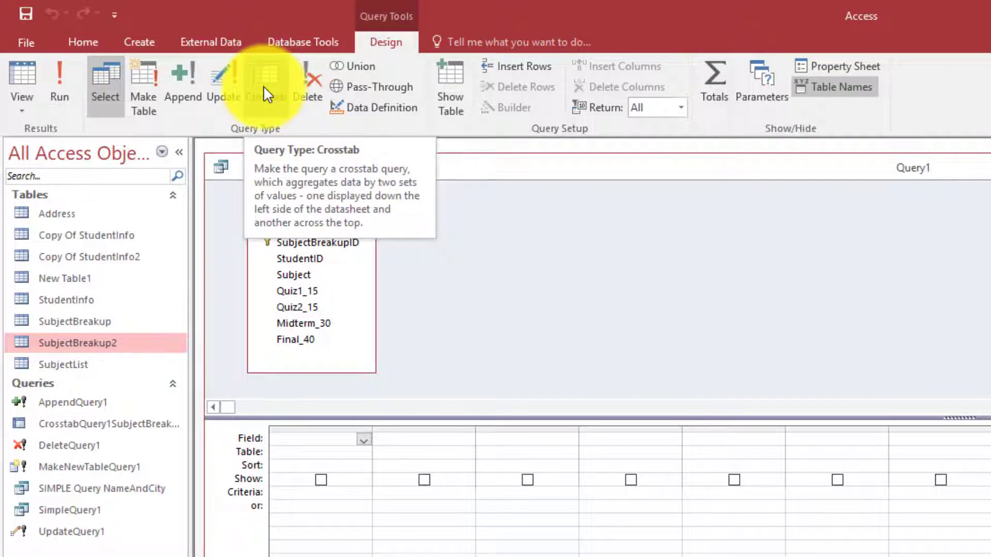
pyautogui.click(265, 78)
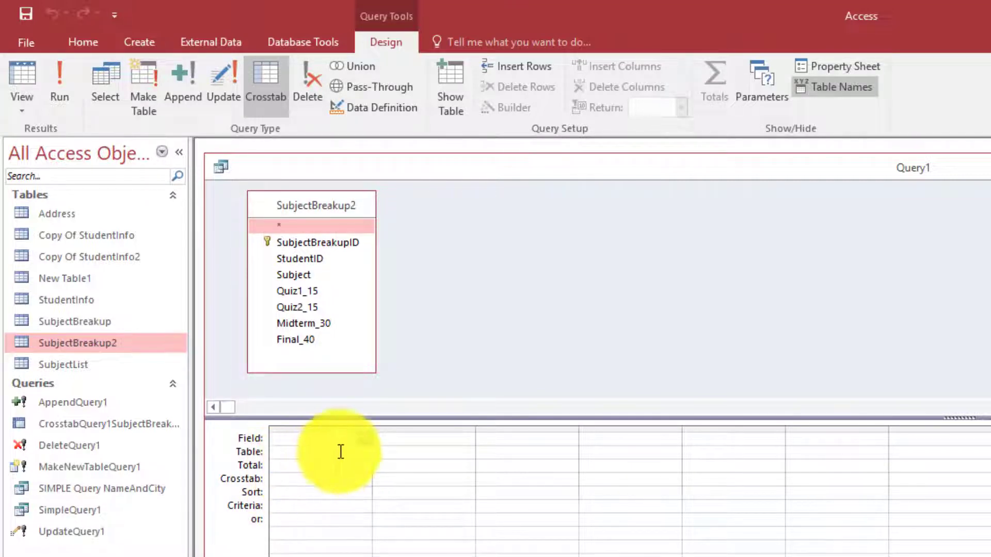
# Open the saved crosstab results and narrow the Biology, Chemistry, Computers, Math and Physics columns
pyautogui.doubleClick(111, 426)
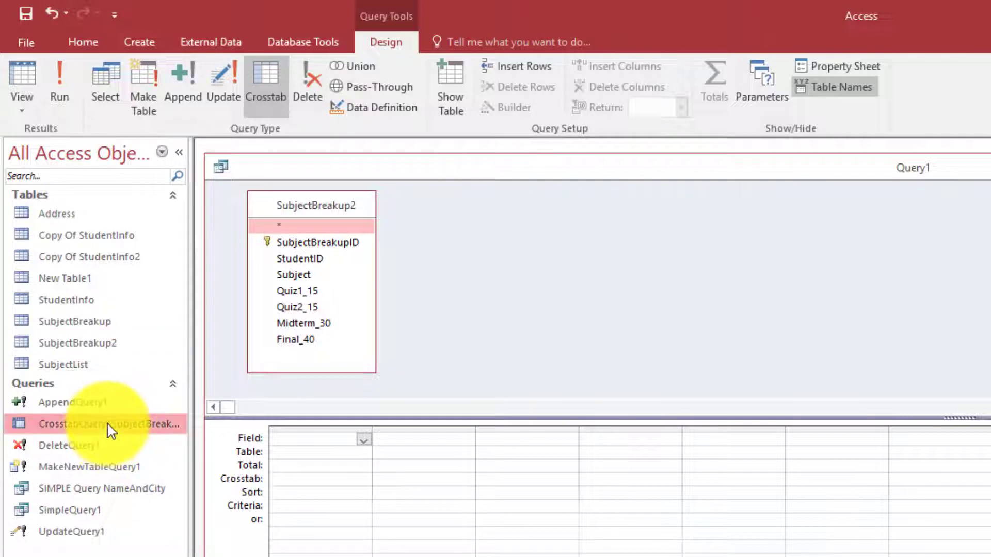
pyautogui.moveTo(567, 190); pyautogui.dragTo(642, 203)
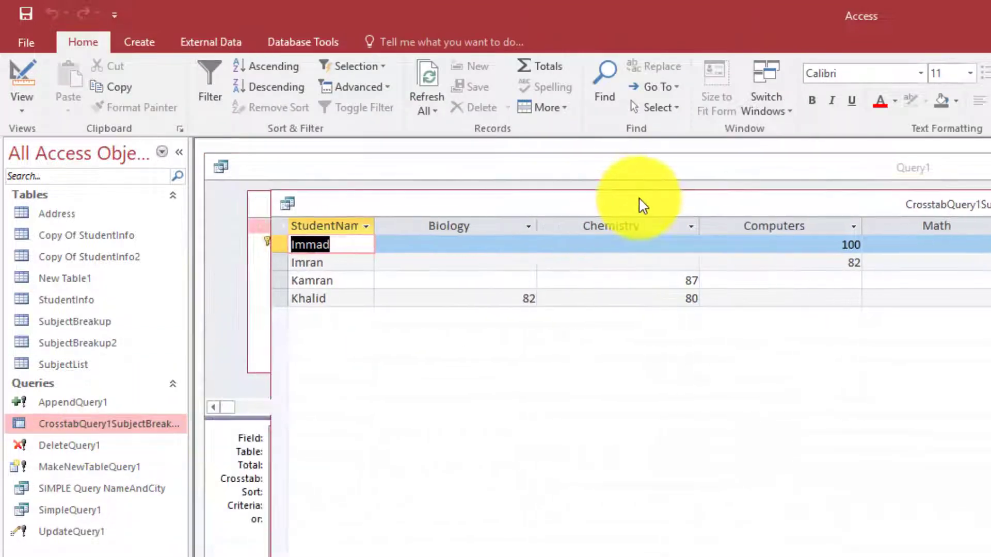
pyautogui.moveTo(538, 225); pyautogui.dragTo(477, 226)
pyautogui.moveTo(641, 232); pyautogui.dragTo(567, 230)
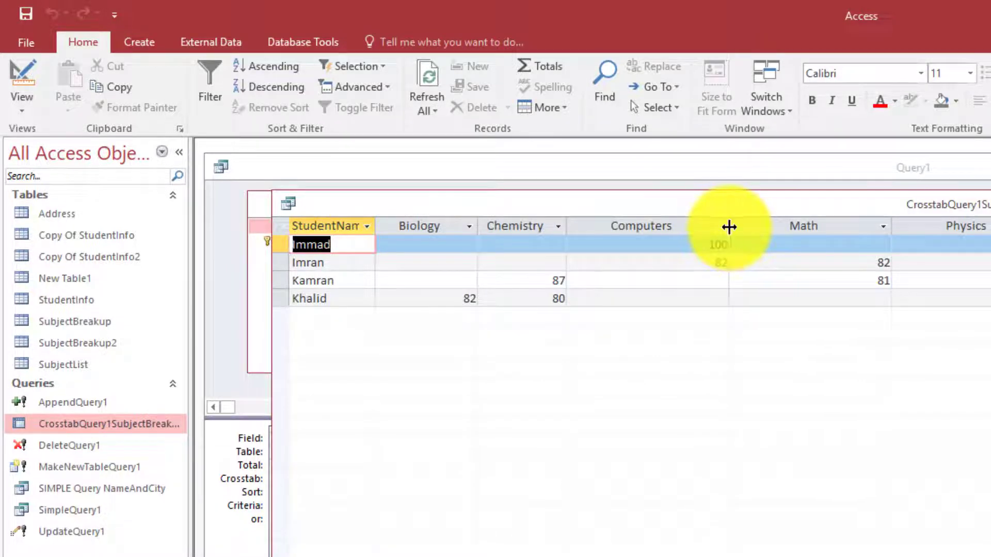
pyautogui.moveTo(729, 227); pyautogui.dragTo(645, 226)
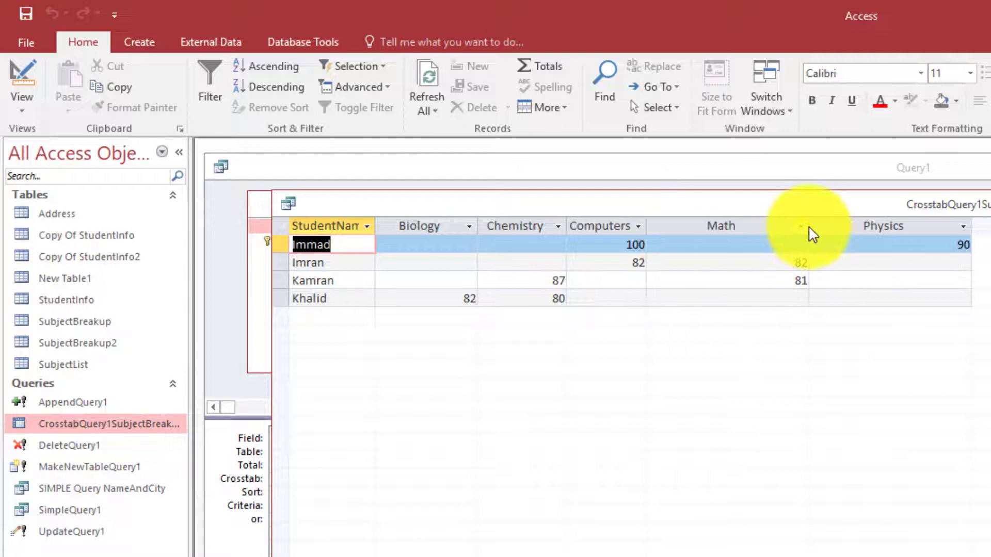
pyautogui.moveTo(809, 225); pyautogui.dragTo(729, 230)
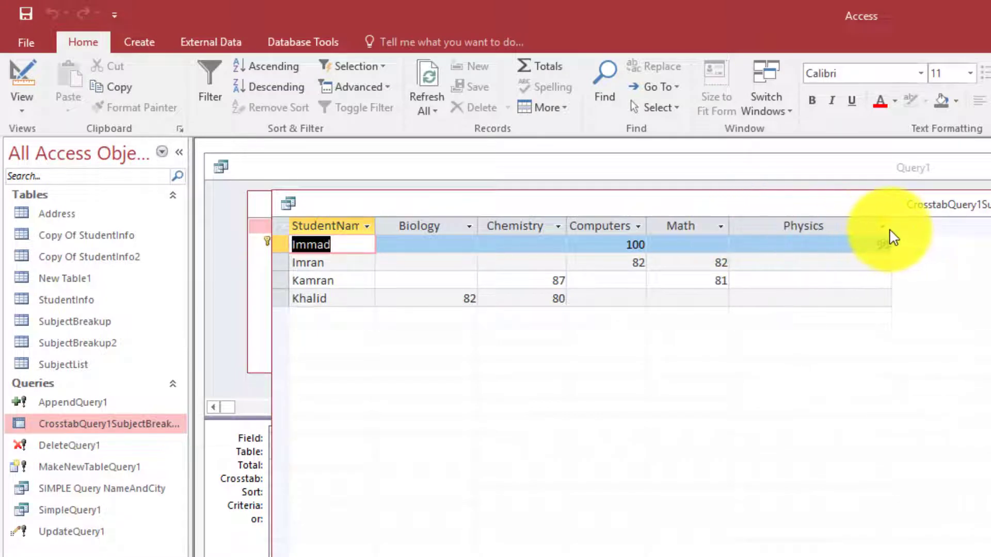
pyautogui.moveTo(892, 227); pyautogui.dragTo(815, 226)
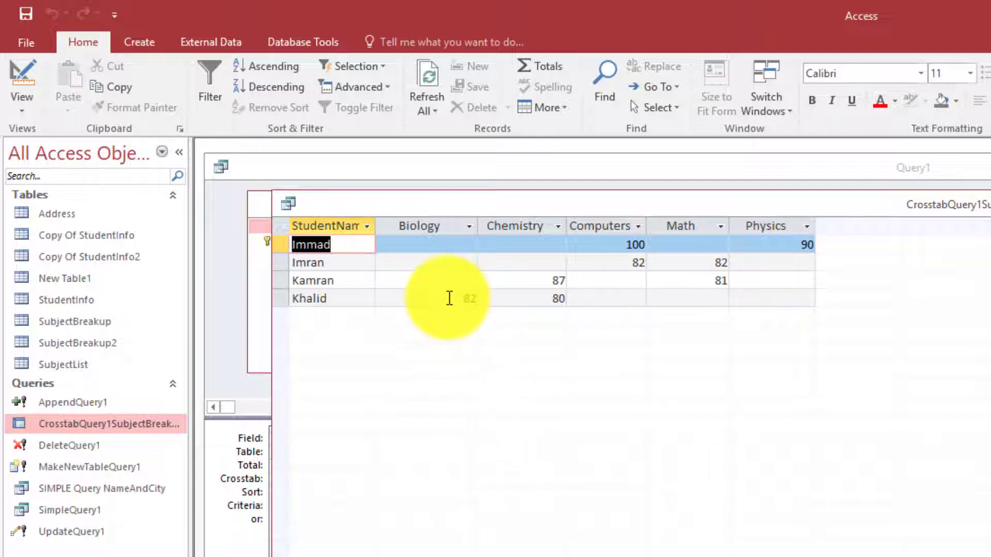
# Check the second student's record, then close the results without saving layout changes
pyautogui.click(384, 257)
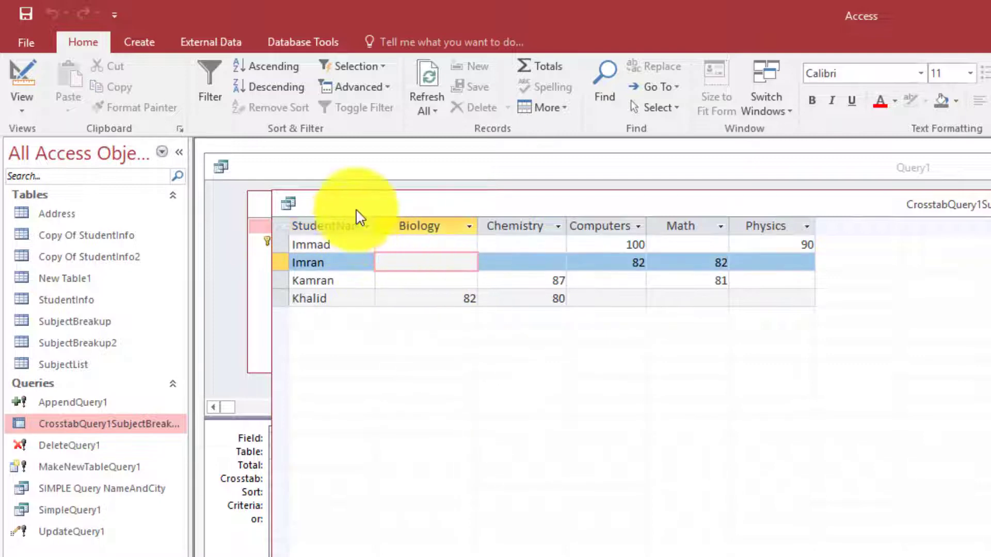
pyautogui.moveTo(356, 212); pyautogui.dragTo(389, 222)
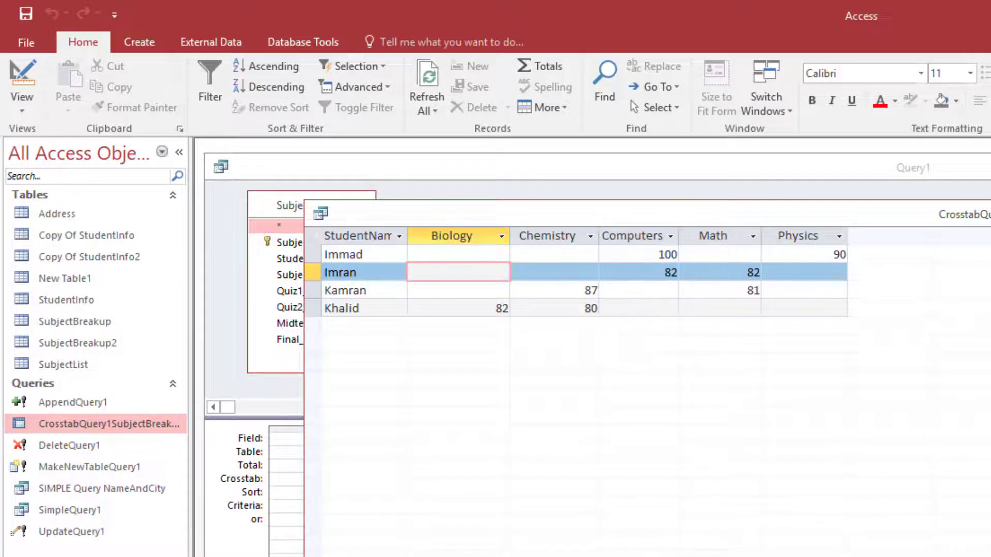
pyautogui.hotkey('ctrl', 'F4')
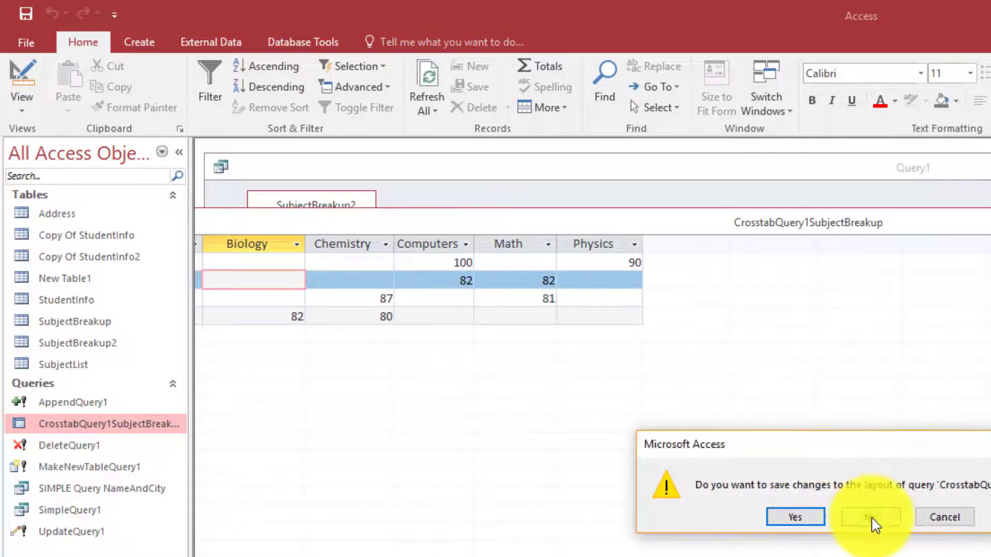
pyautogui.click(873, 516)
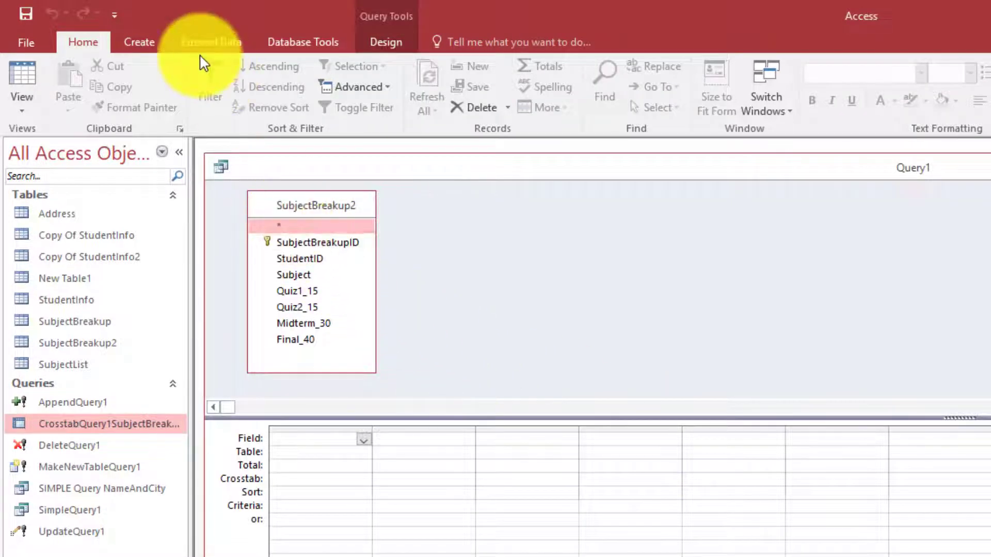
# Add StudentID to the grid as the crosstab Row Heading
pyautogui.click(138, 43)
pyautogui.click(383, 43)
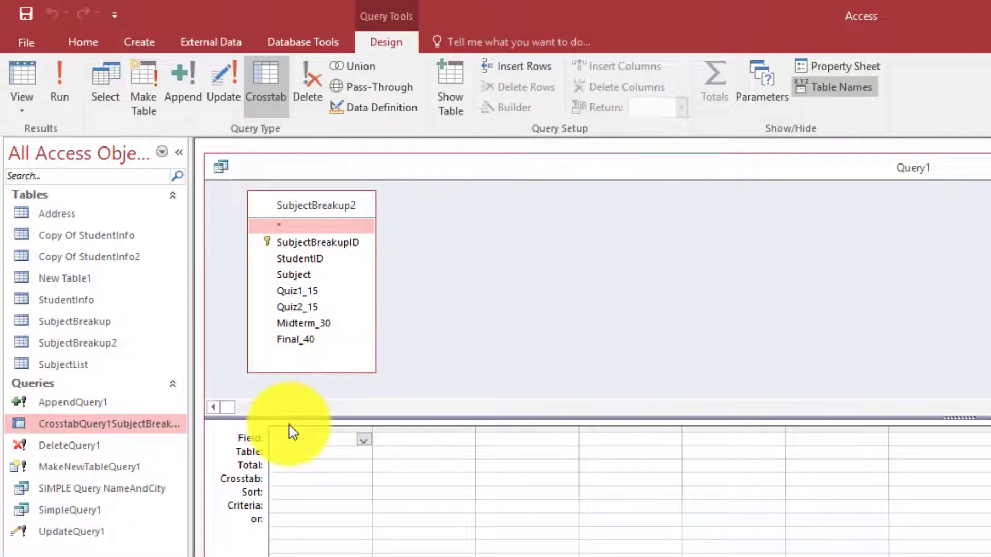
pyautogui.doubleClick(307, 261)
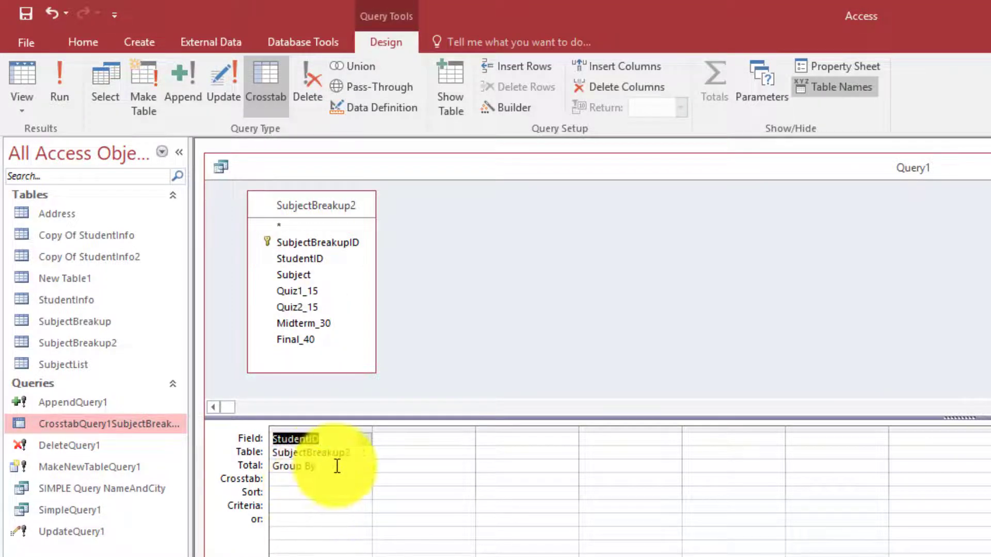
pyautogui.click(362, 481)
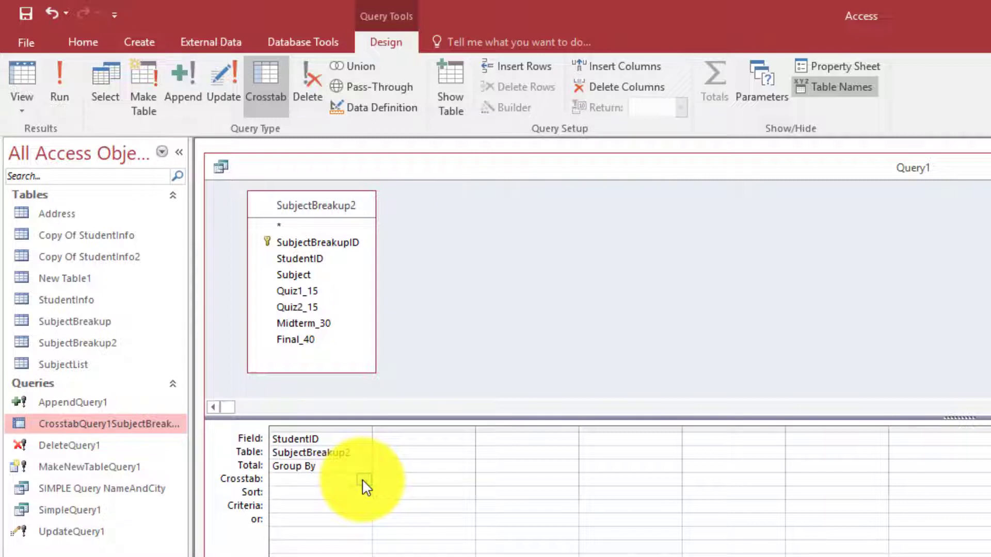
pyautogui.click(364, 482)
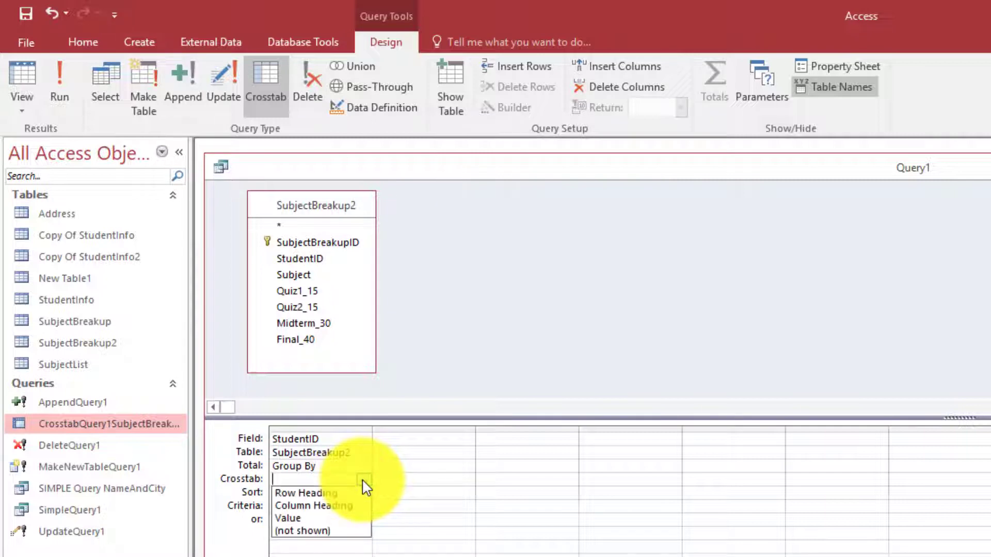
pyautogui.click(315, 491)
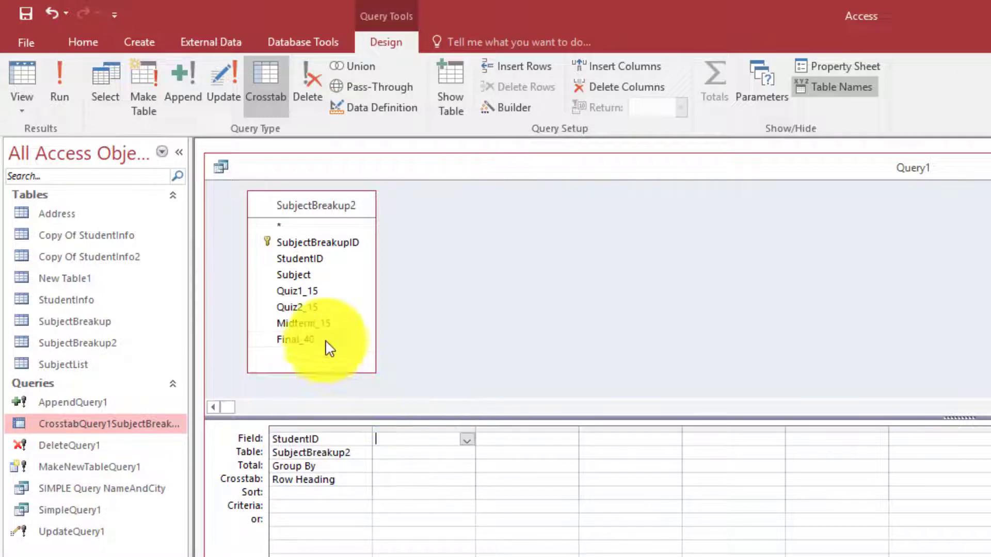
# Add Subject to the grid as the crosstab Column Heading
pyautogui.doubleClick(304, 276)
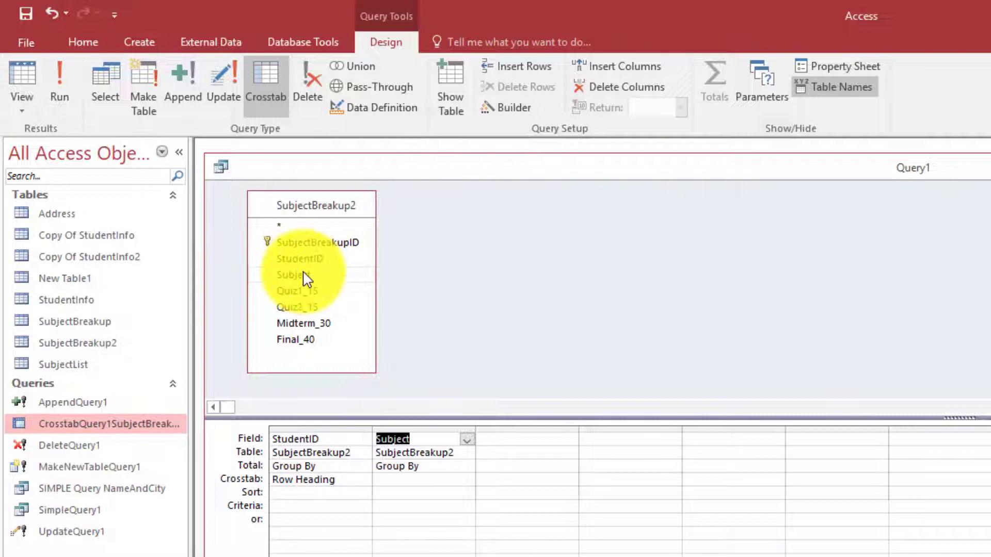
pyautogui.click(450, 480)
pyautogui.click(469, 480)
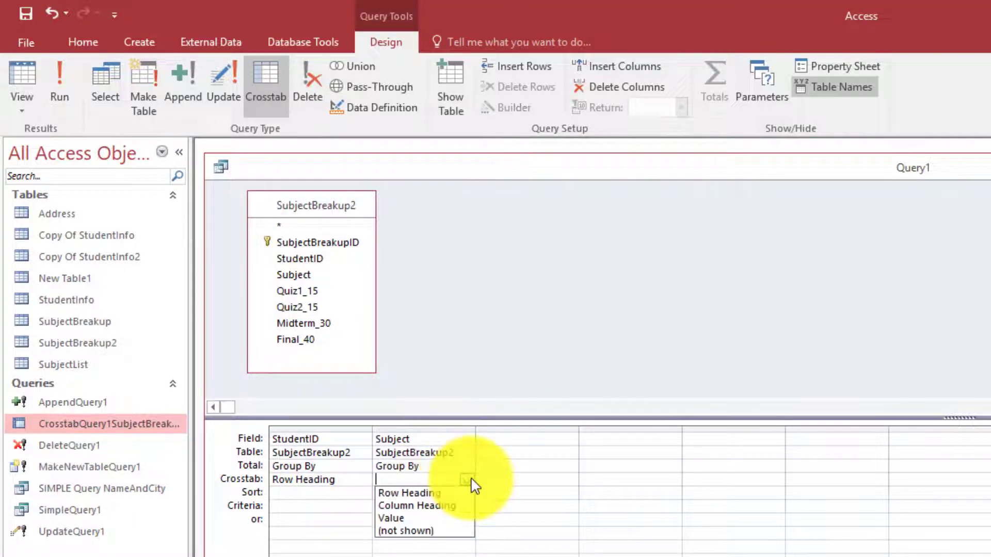
pyautogui.click(408, 507)
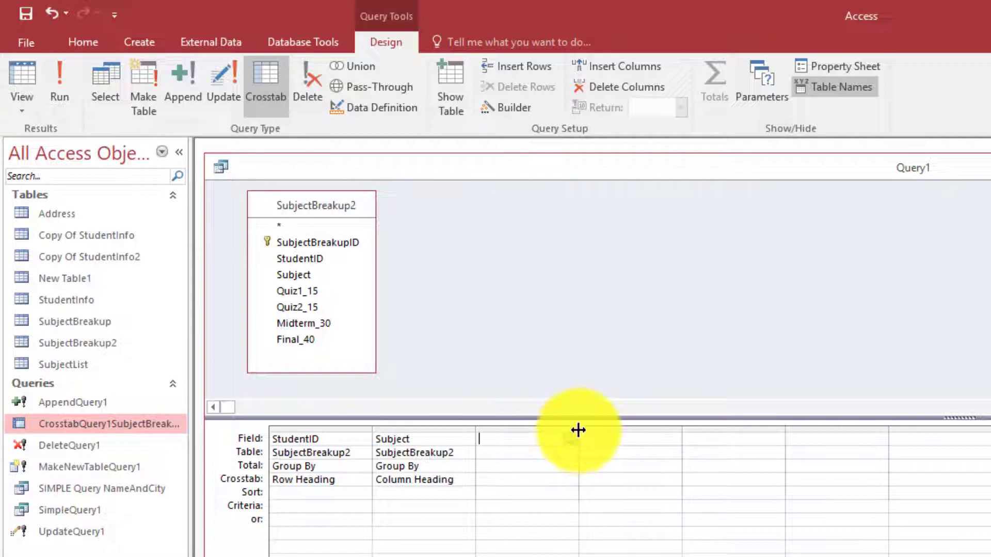
# Widen the third column and enter Total: Sum([Quiz1_15]+[Quiz2_15]+[Midterm_30]+[Final_40]) as its field
pyautogui.moveTo(578, 430); pyautogui.dragTo(712, 425)
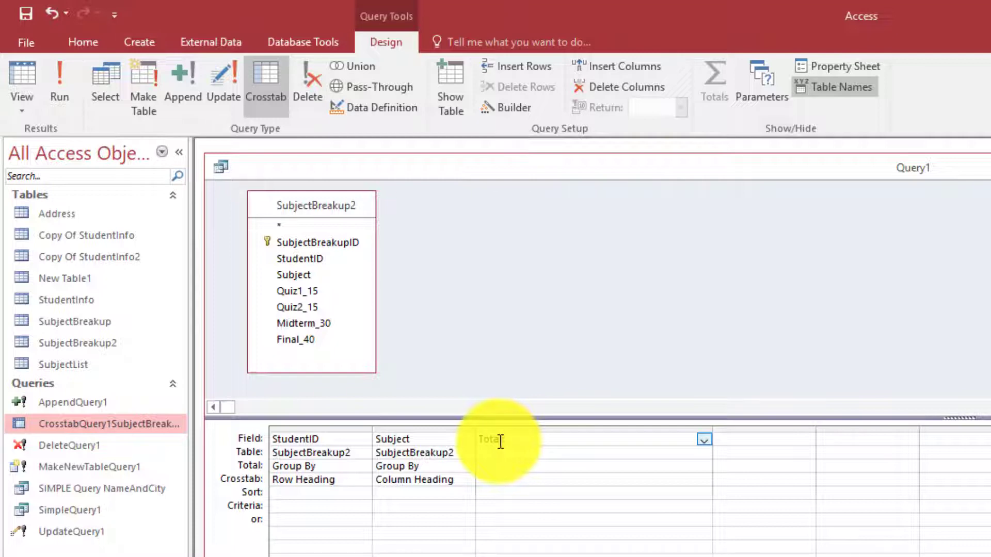
pyautogui.write('l: Sum(')
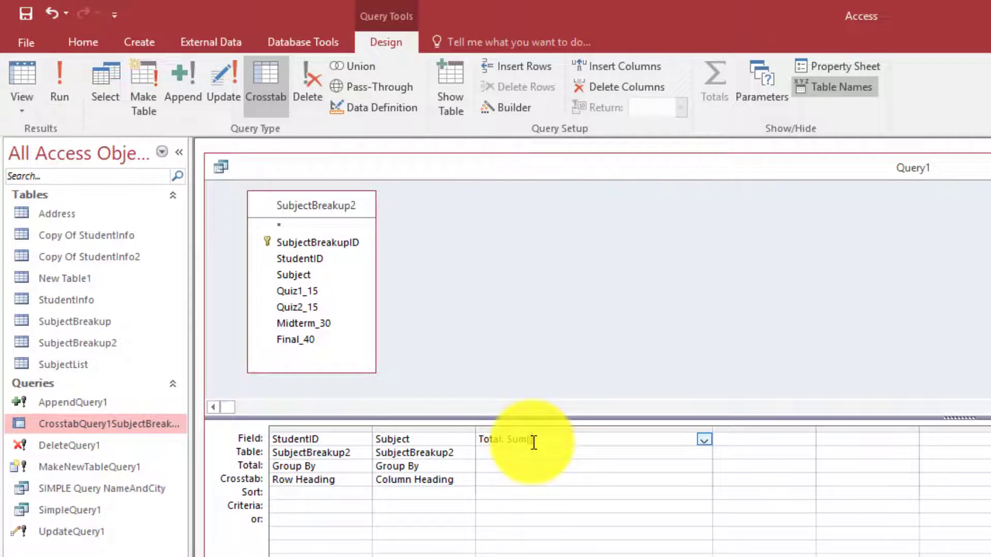
pyautogui.write('[')
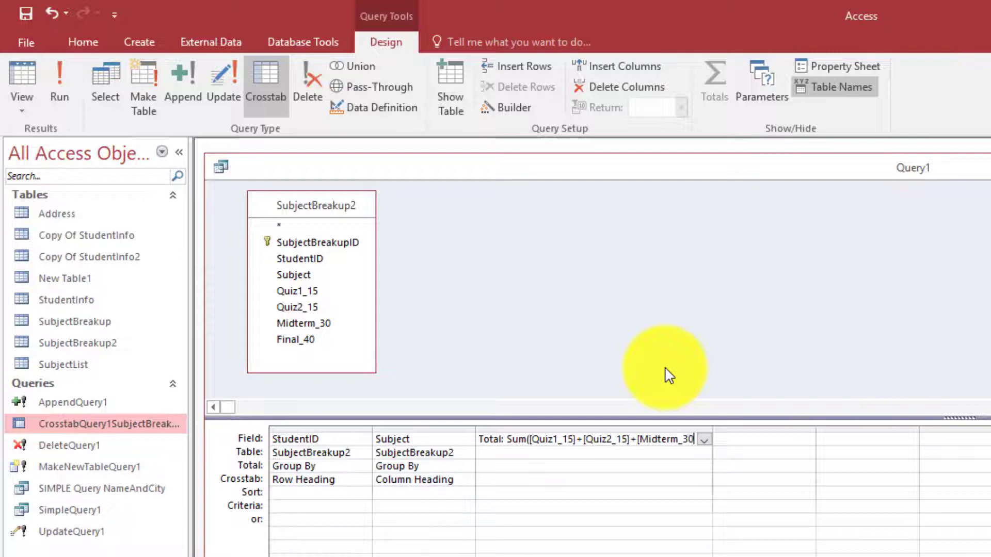
pyautogui.write('+[Final_40')
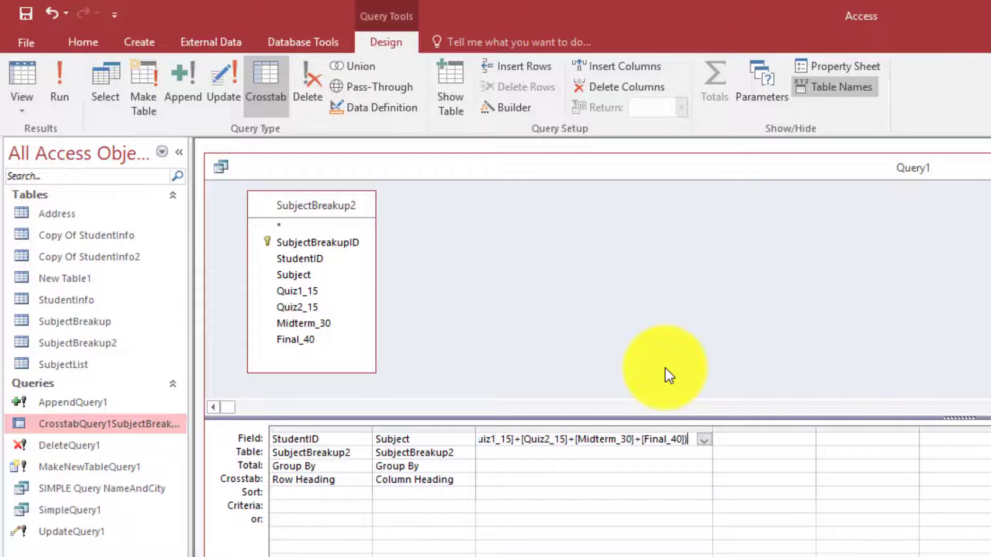
# Drag the third grid column wider until the full Sum expression is visible
pyautogui.moveTo(713, 427); pyautogui.dragTo(852, 427)
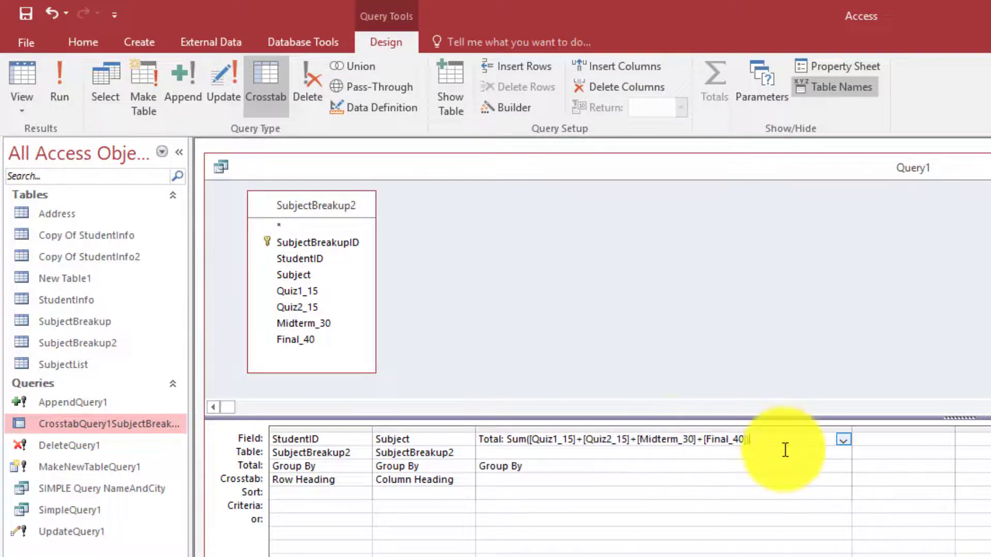
# Set the Total column's Total row to Expression and its Crosstab role to Value
pyautogui.click(549, 467)
pyautogui.click(614, 480)
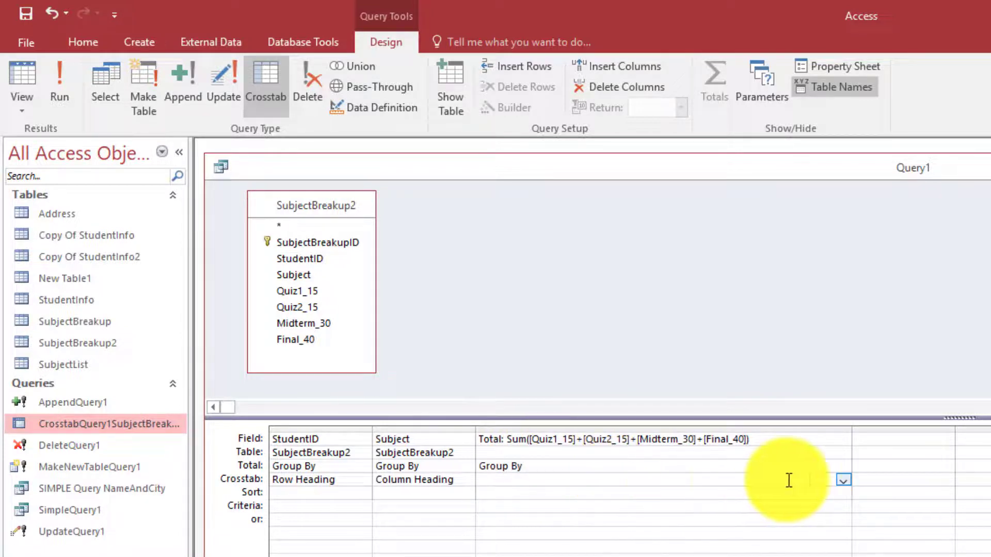
pyautogui.click(844, 480)
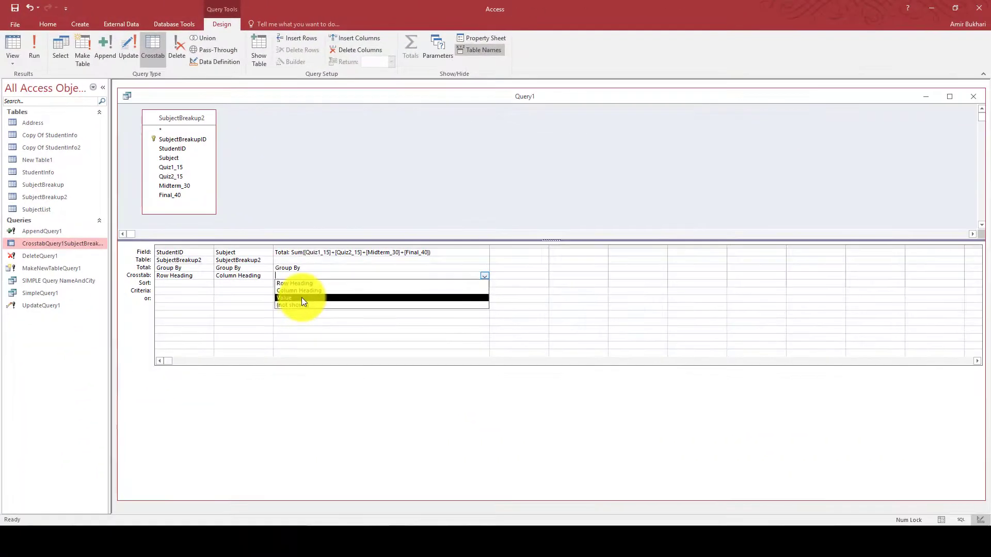
pyautogui.click(455, 365)
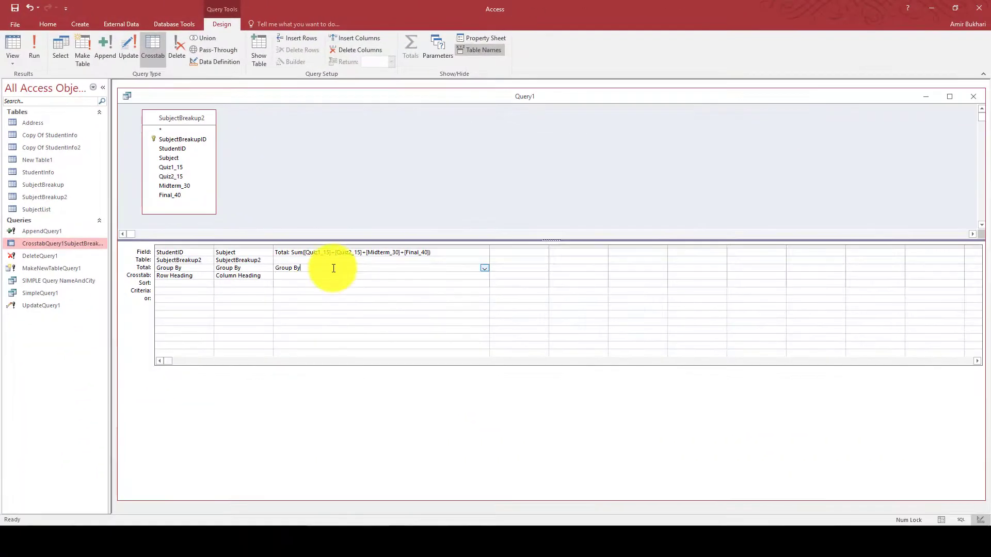
pyautogui.click(484, 268)
pyautogui.click(290, 346)
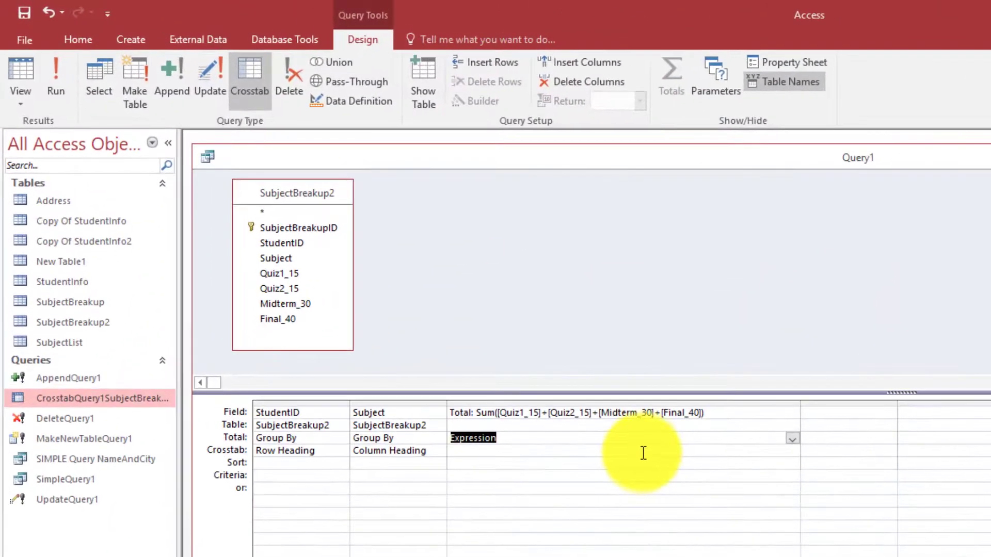
pyautogui.click(563, 397)
pyautogui.click(793, 451)
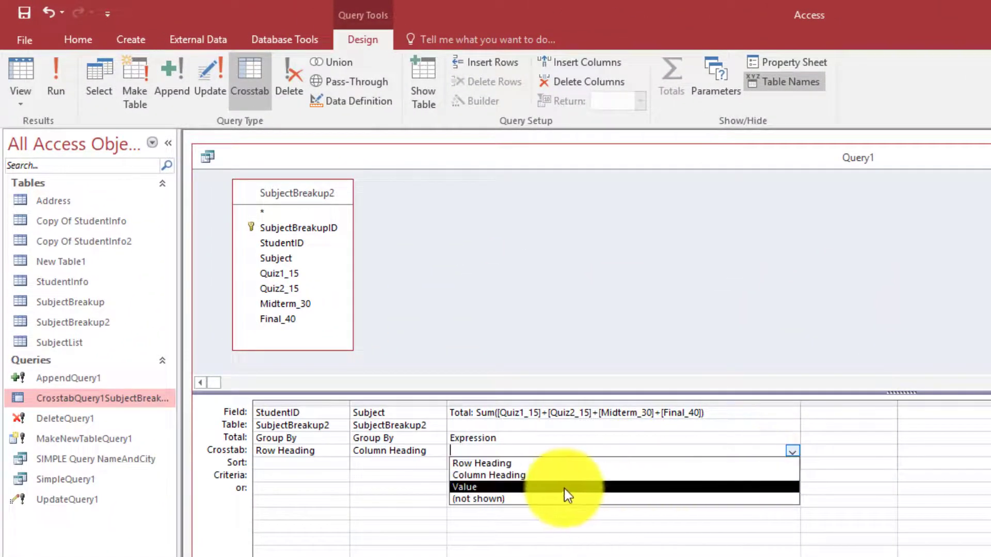
pyautogui.click(509, 489)
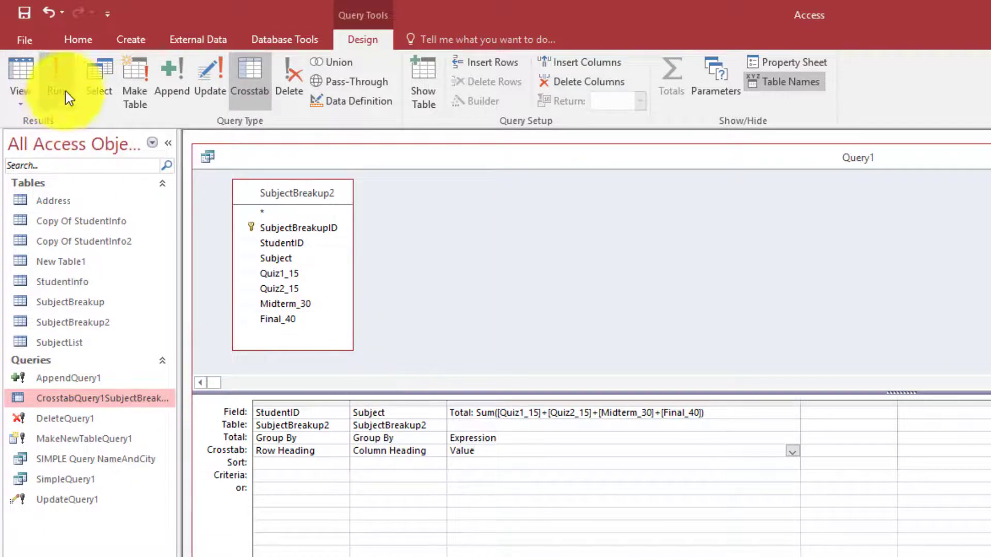
# Run the query to show StudentID rows with Biology, Chemistry, Math and Physics totals
pyautogui.click(60, 79)
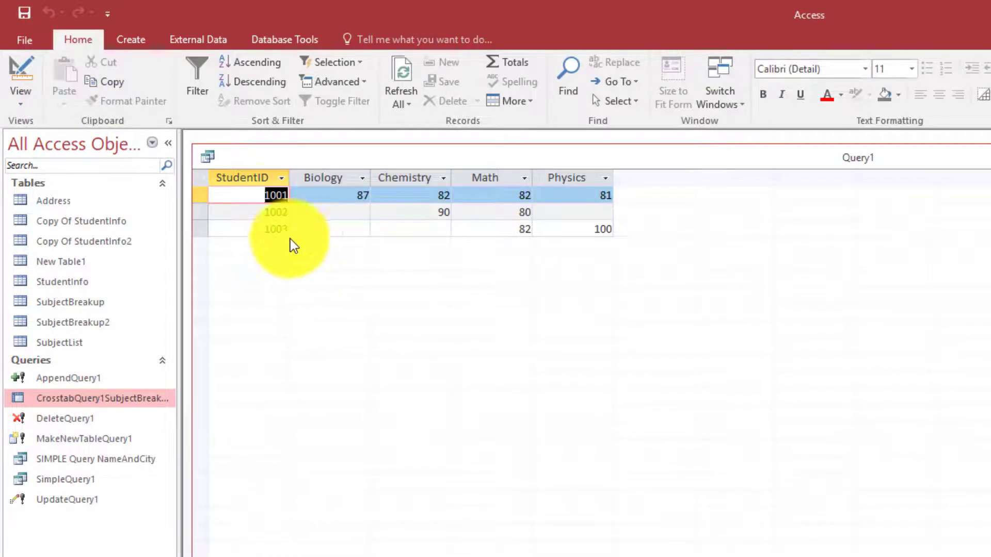